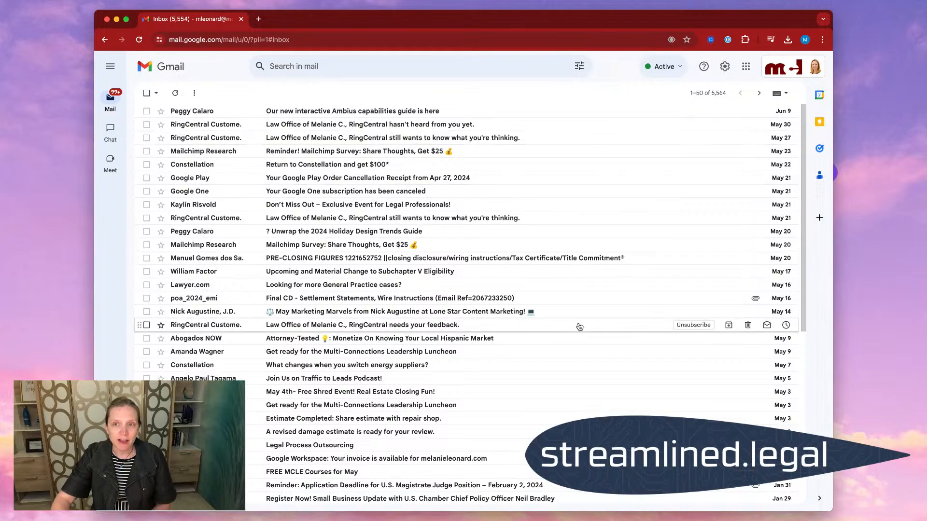
scroll(579, 327, down, 5)
scroll(579, 327, down, 8)
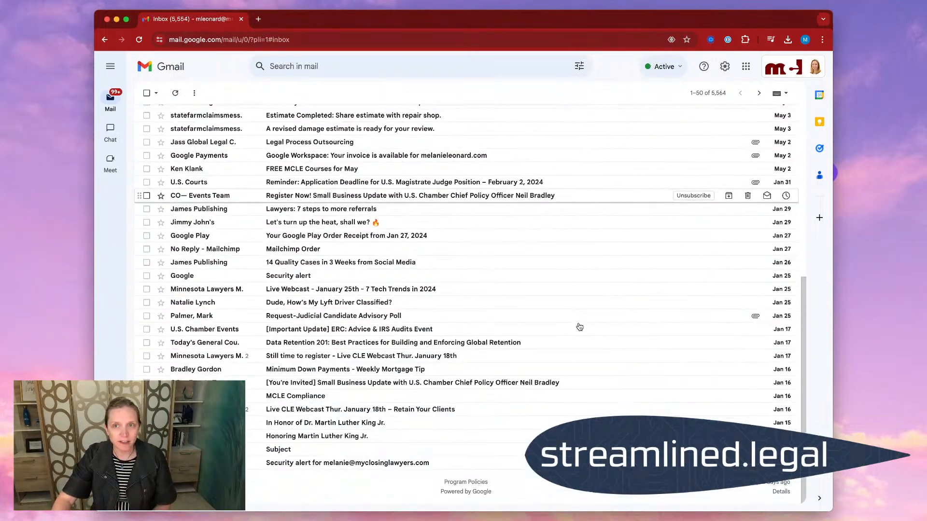
scroll(683, 139, up, 12)
click(708, 93)
click(621, 101)
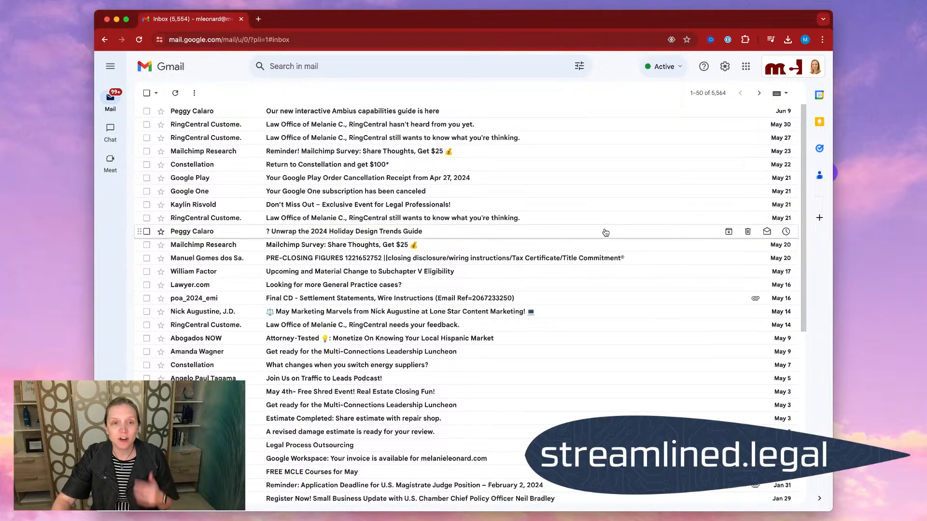
scroll(611, 314, down, 10)
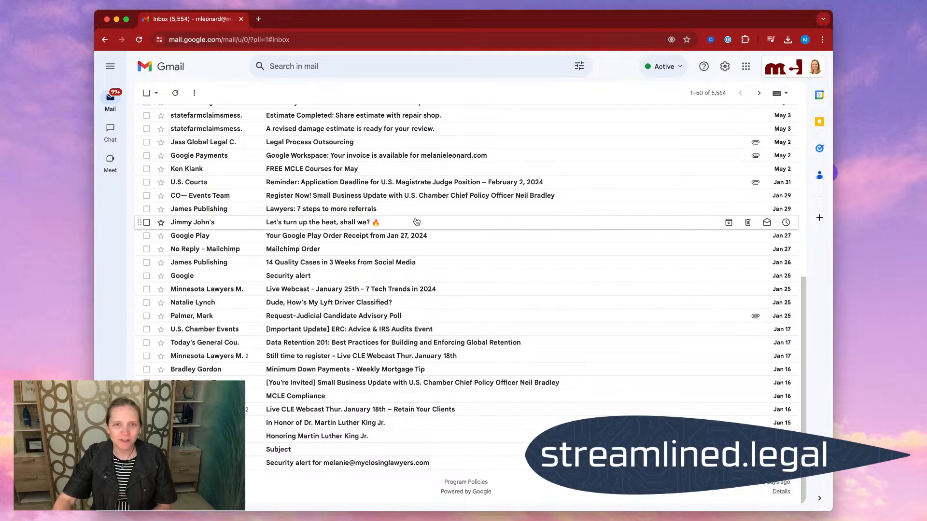
click(453, 224)
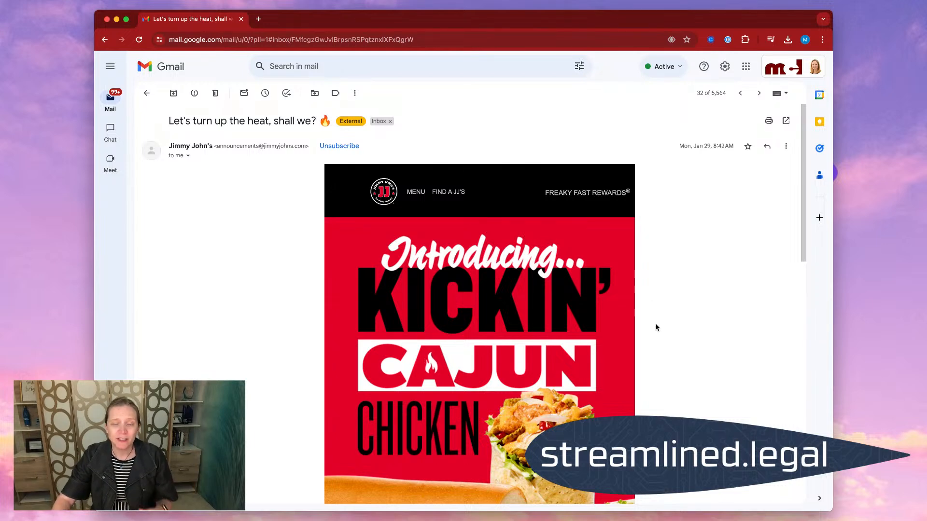
scroll(656, 328, down, 1)
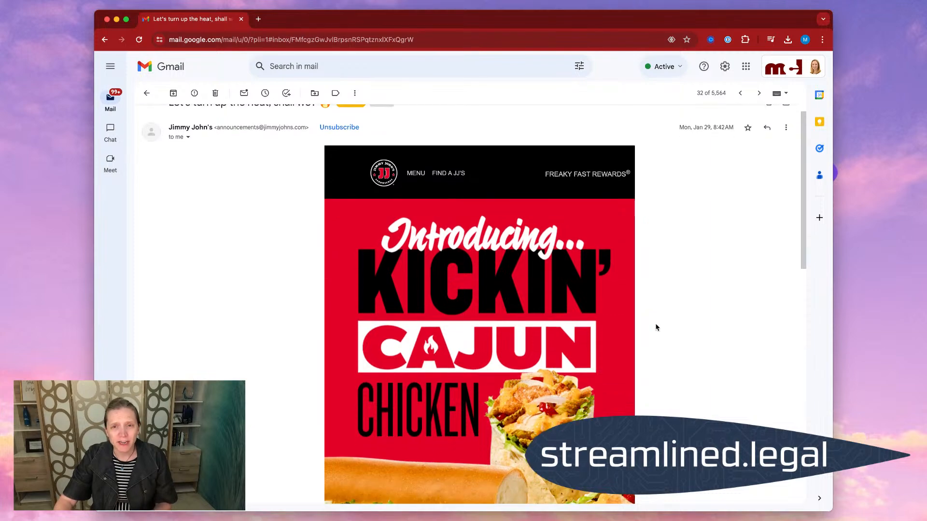
scroll(655, 328, down, 10)
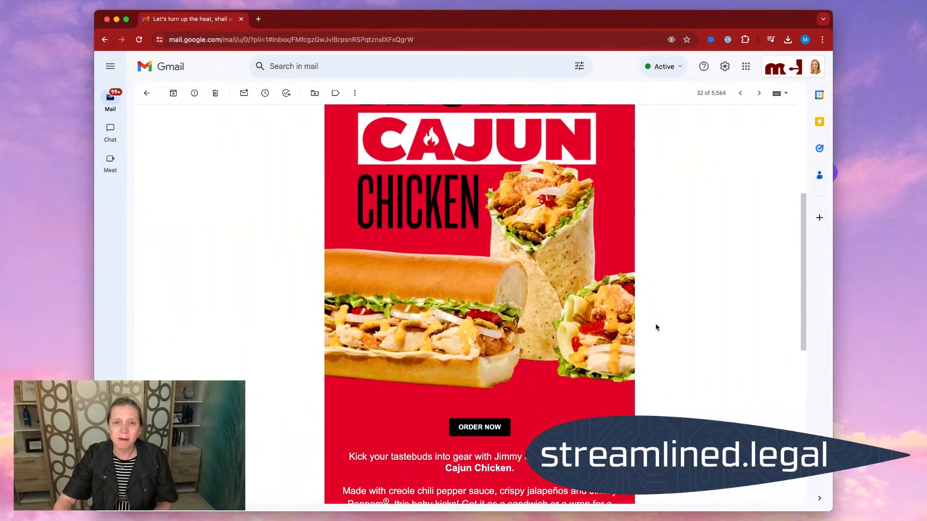
scroll(655, 328, down, 7)
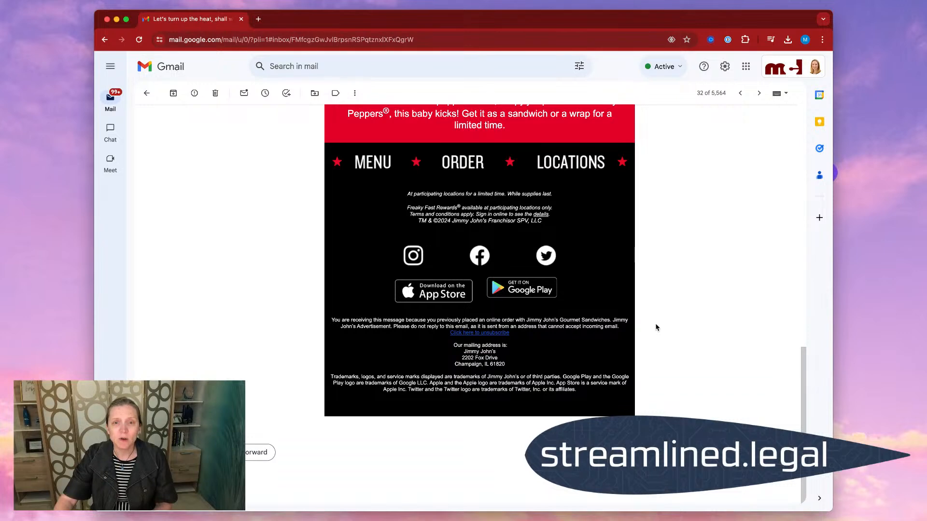
click(468, 333)
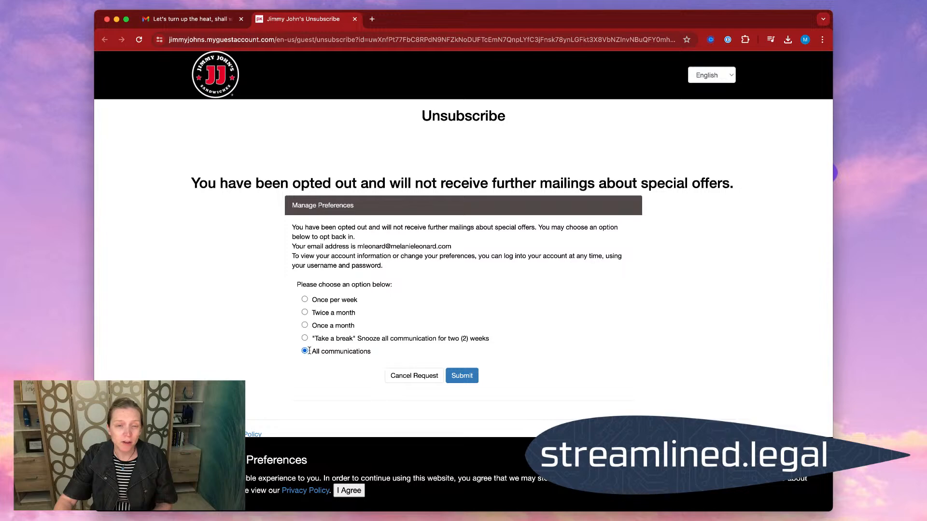
click(463, 377)
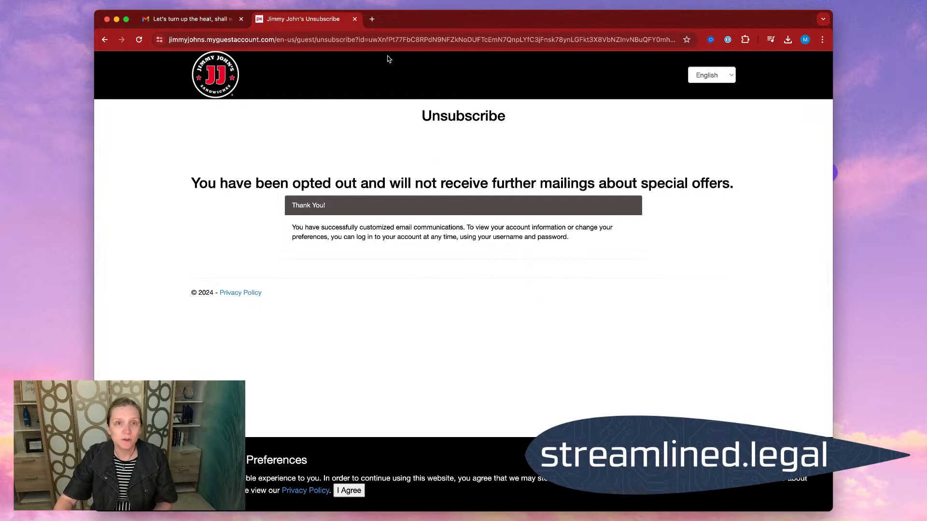
click(355, 19)
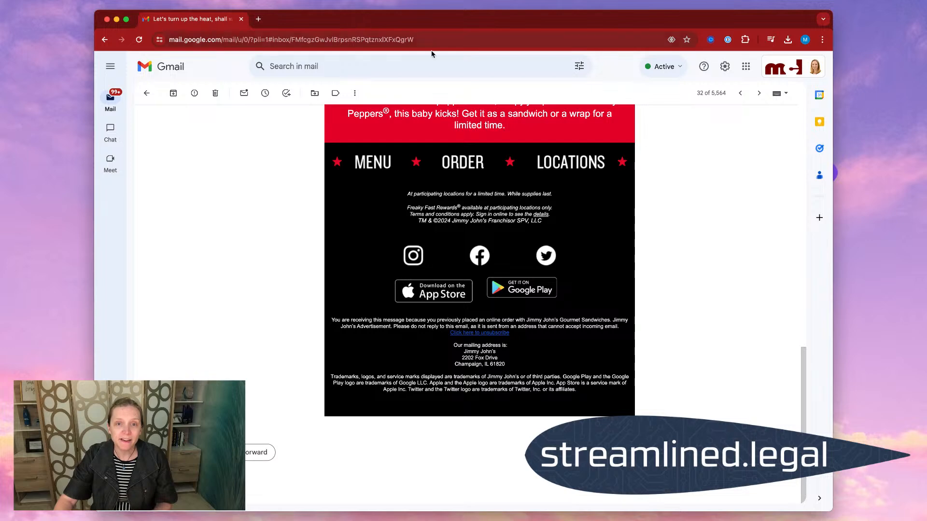
scroll(703, 314, up, 15)
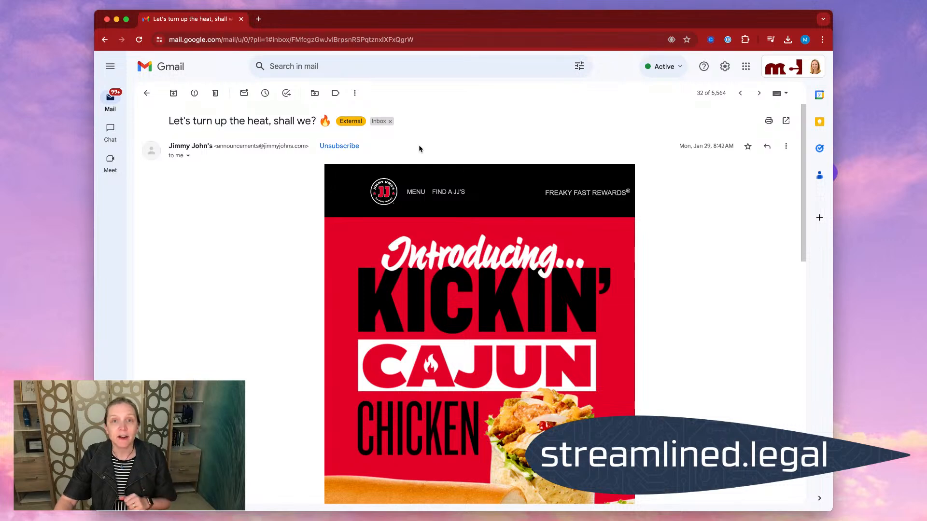
click(785, 147)
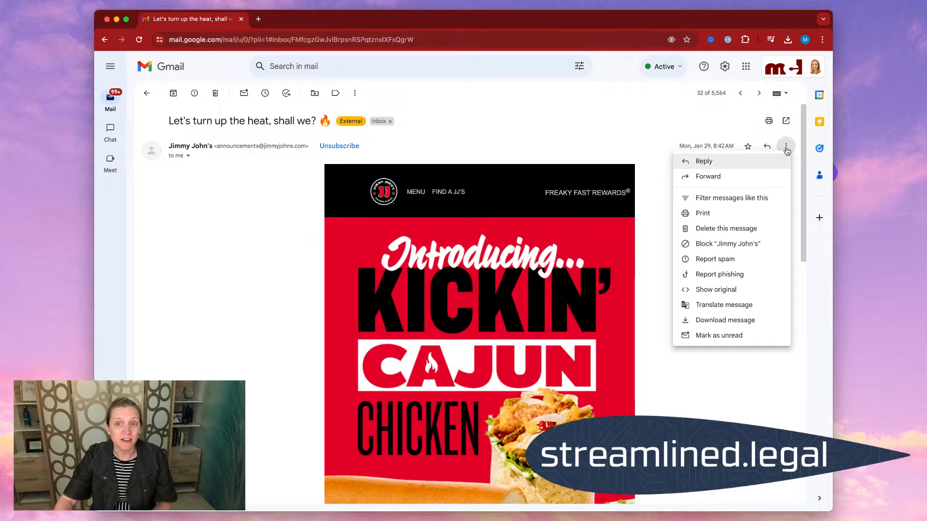
click(756, 202)
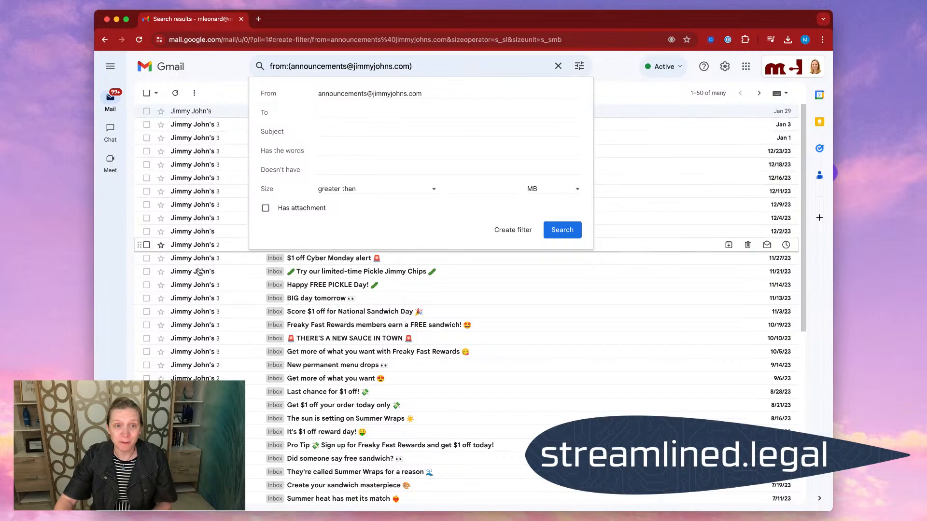
scroll(198, 349, down, 1)
scroll(198, 349, down, 10)
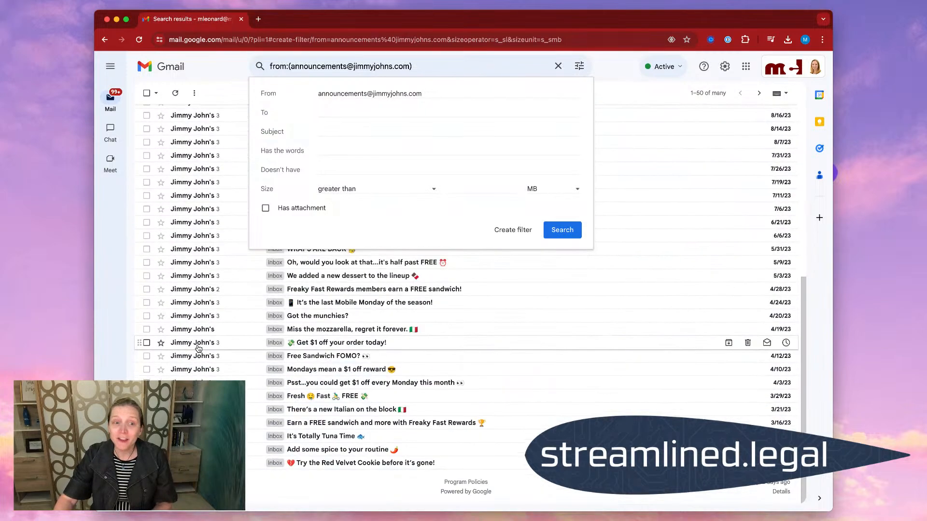
scroll(198, 349, up, 10)
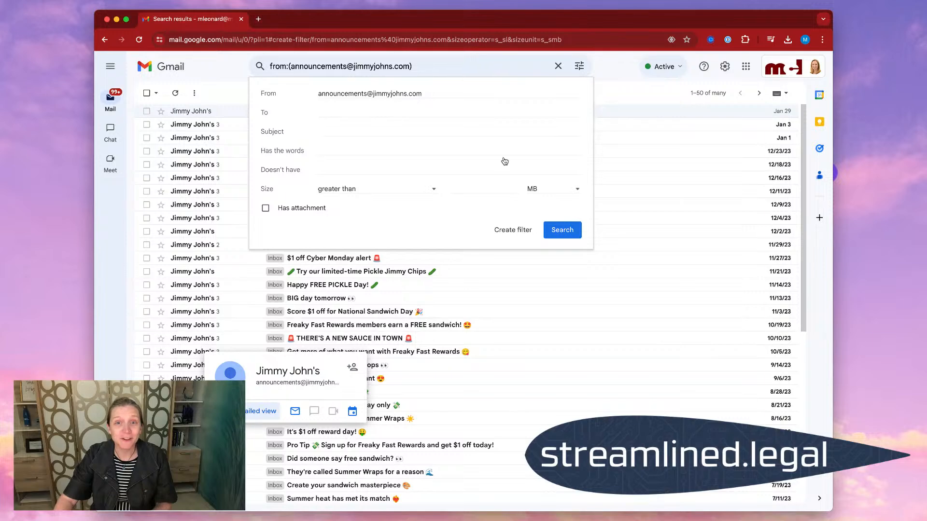
click(626, 97)
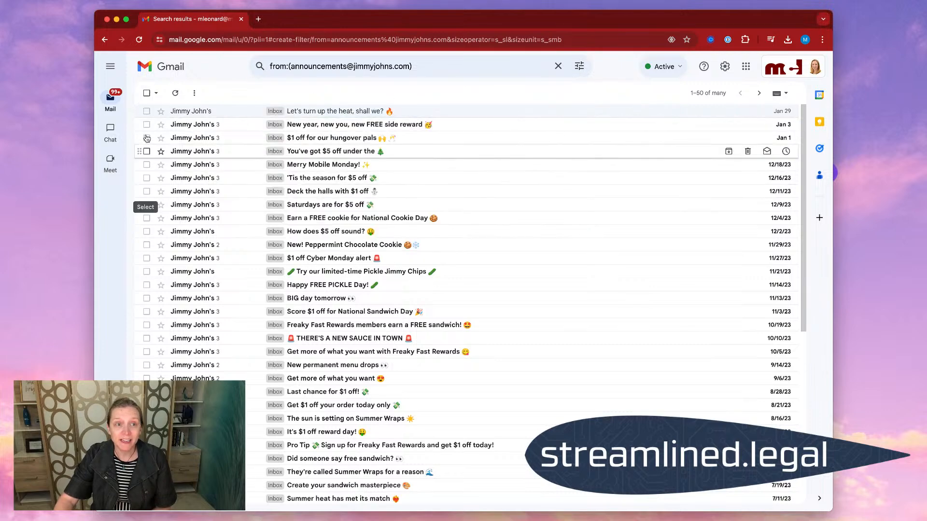
Step: Delete all conversations that match the Jimmy John's sender search, including those beyond the current page, and confirm the bulk action
click(147, 94)
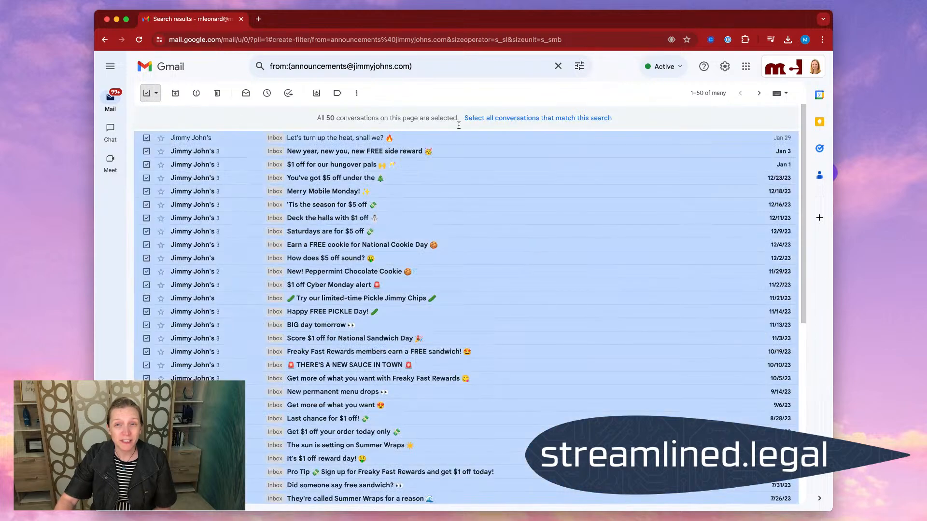
scroll(521, 265, down, 5)
scroll(523, 271, up, 5)
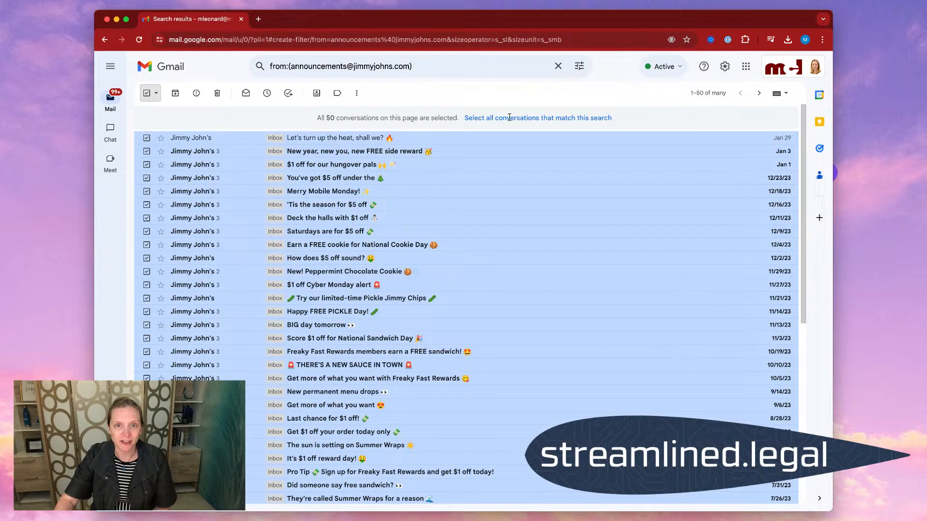
click(535, 120)
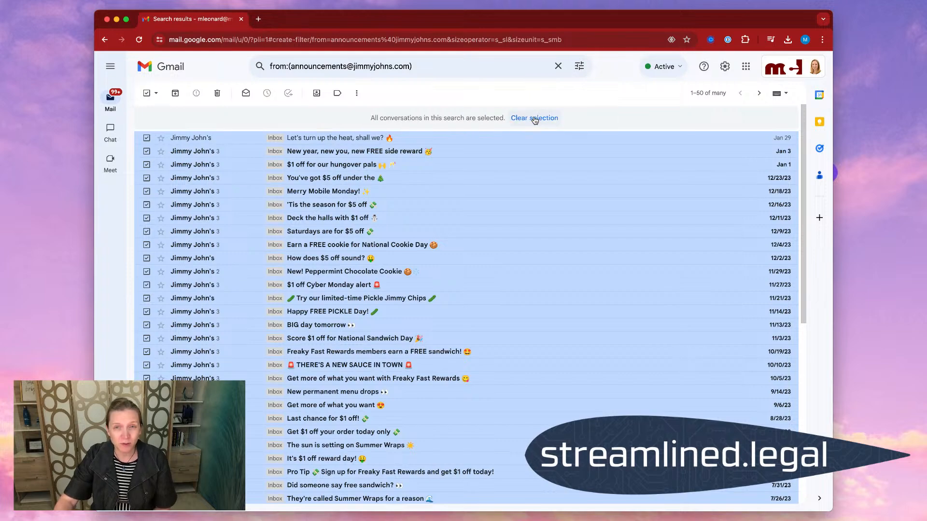
scroll(571, 285, down, 10)
scroll(573, 288, up, 10)
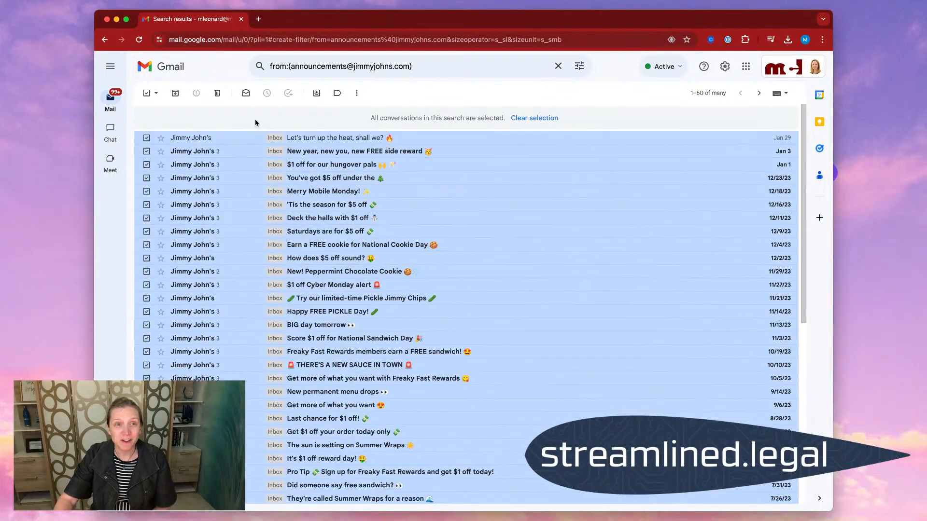
click(218, 96)
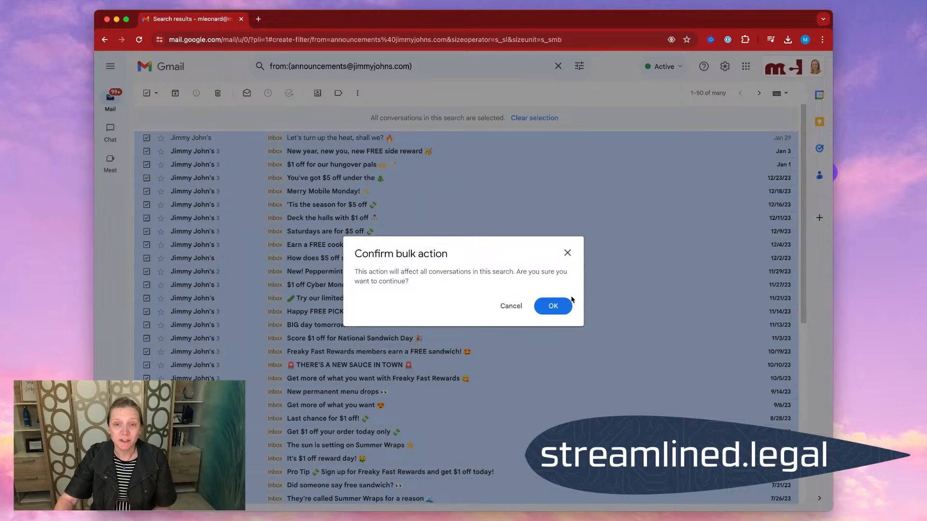
click(553, 309)
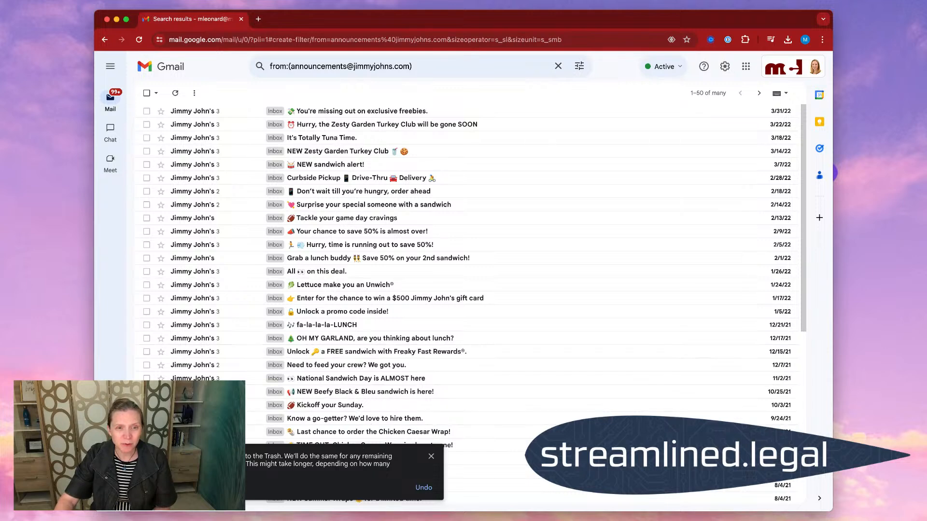
click(431, 457)
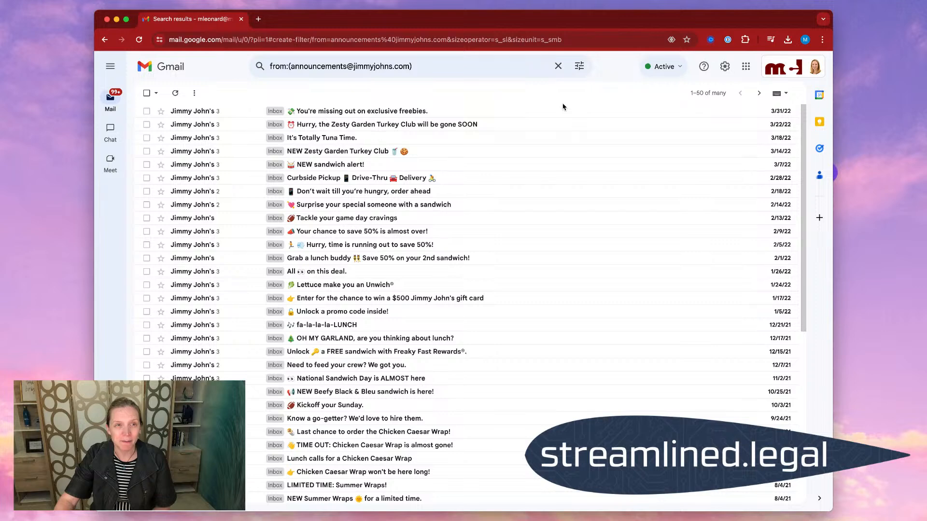
Step: Return from the Jimmy John's search results to the inbox and check its conversation count
click(104, 40)
click(105, 40)
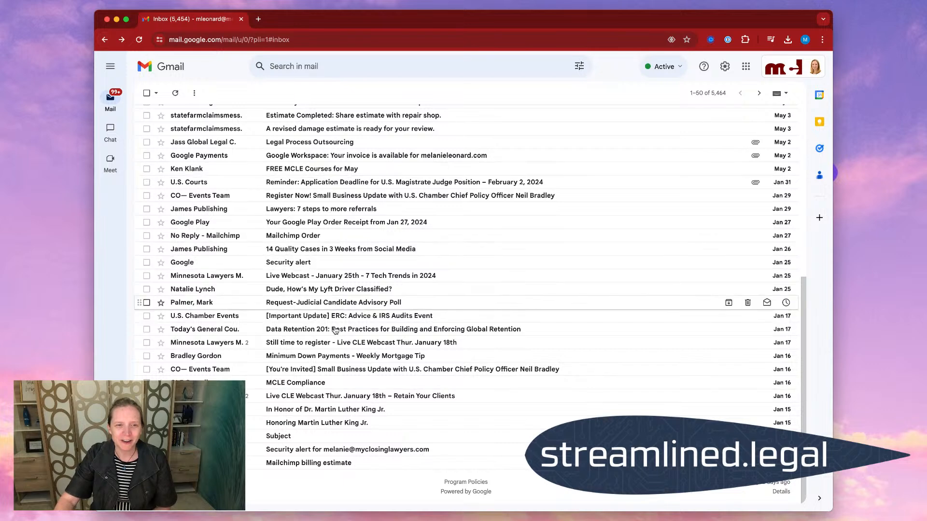
scroll(597, 237, up, 6)
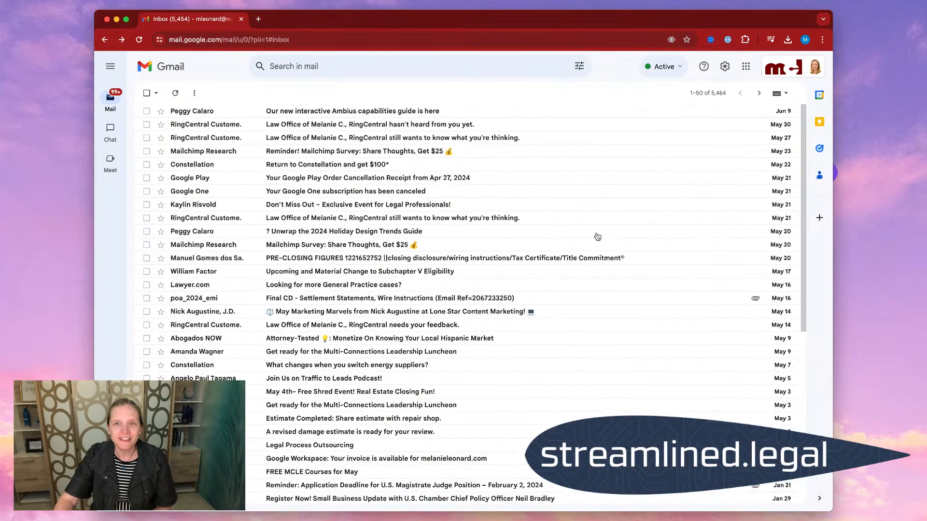
click(713, 95)
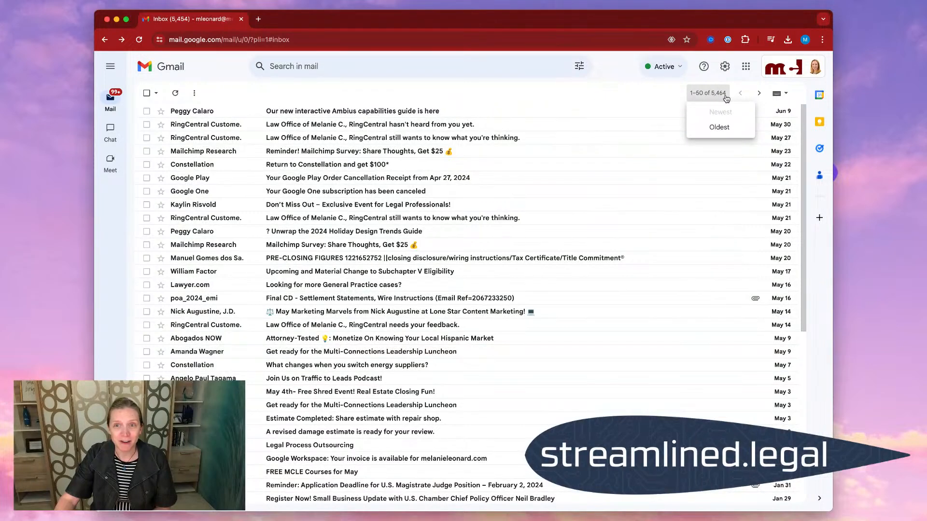
click(576, 98)
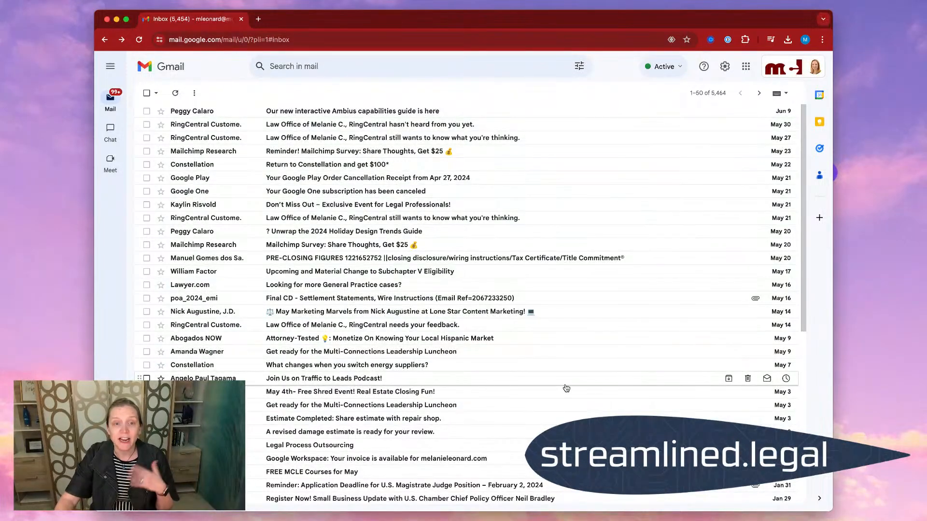
Step: Open the Minnesota Lawyers Mutual email "Live Webcast - January 25th - 7 Tech Trends in 2024" and read through the program details
scroll(566, 389, down, 8)
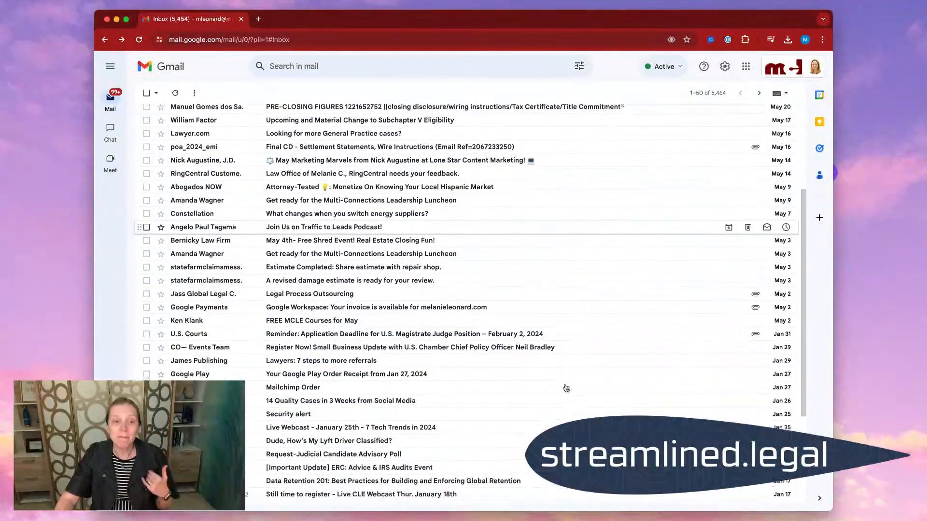
scroll(566, 389, down, 4)
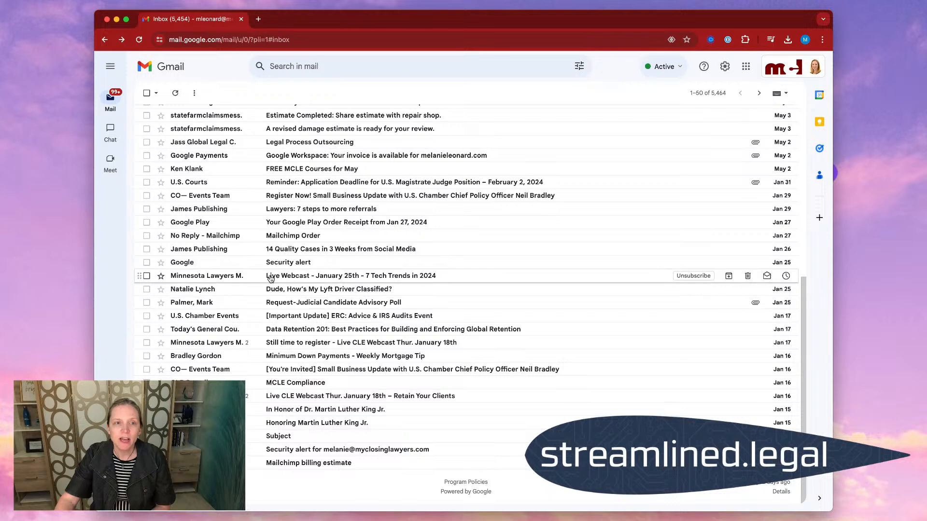
mouse_move(198, 279)
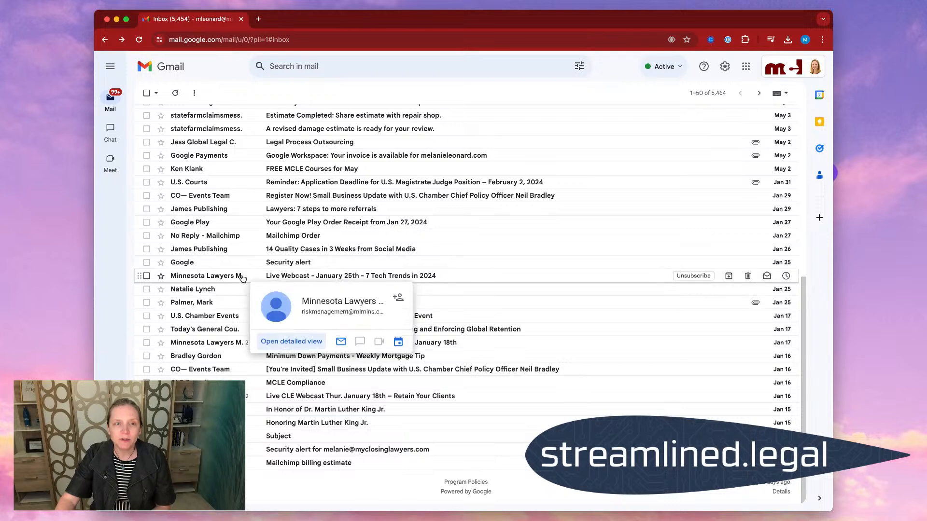
click(471, 280)
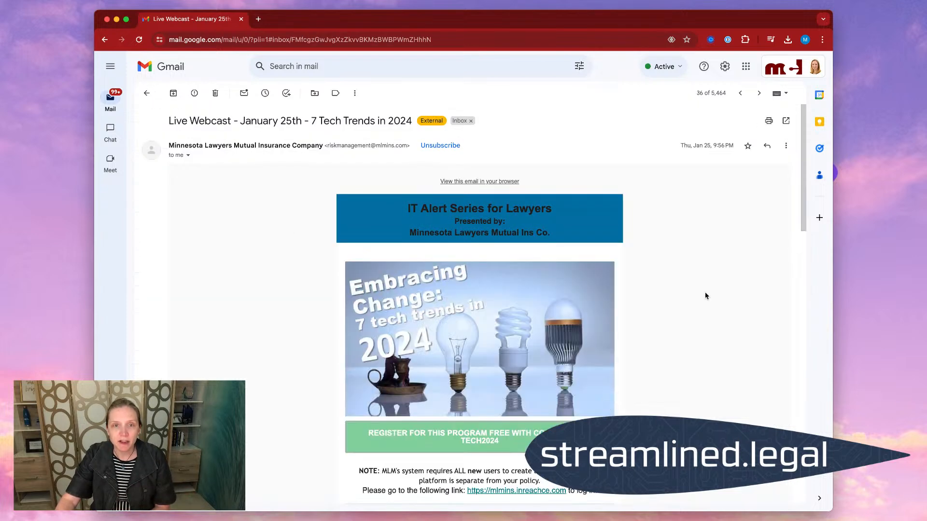
scroll(635, 307, down, 1)
scroll(636, 307, down, 8)
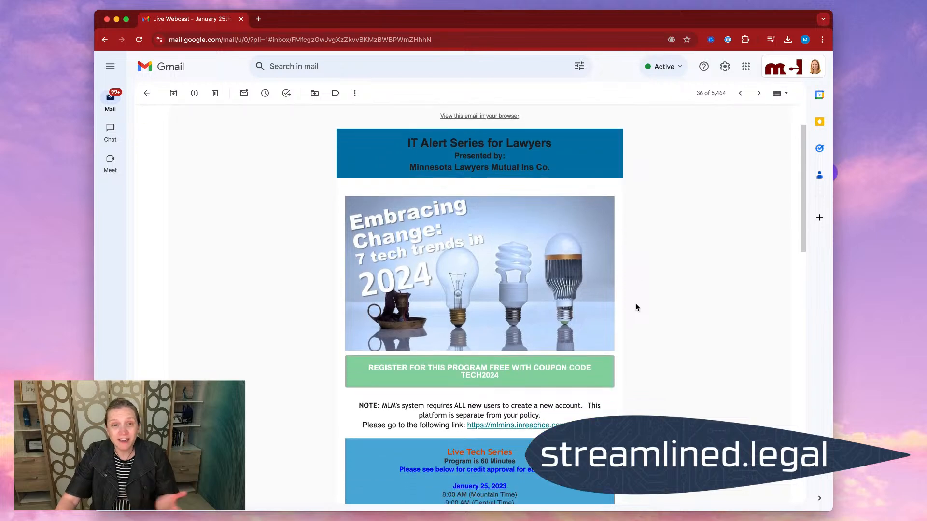
scroll(673, 311, down, 4)
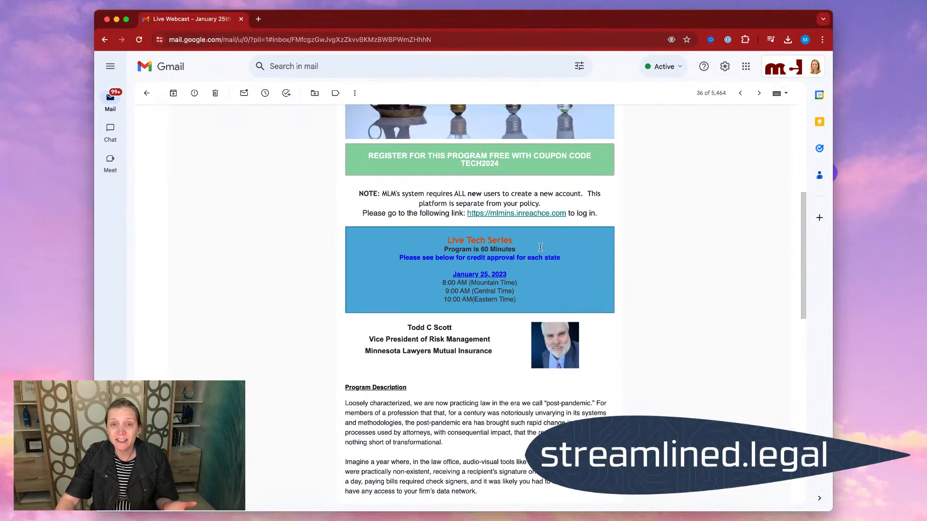
scroll(711, 372, down, 3)
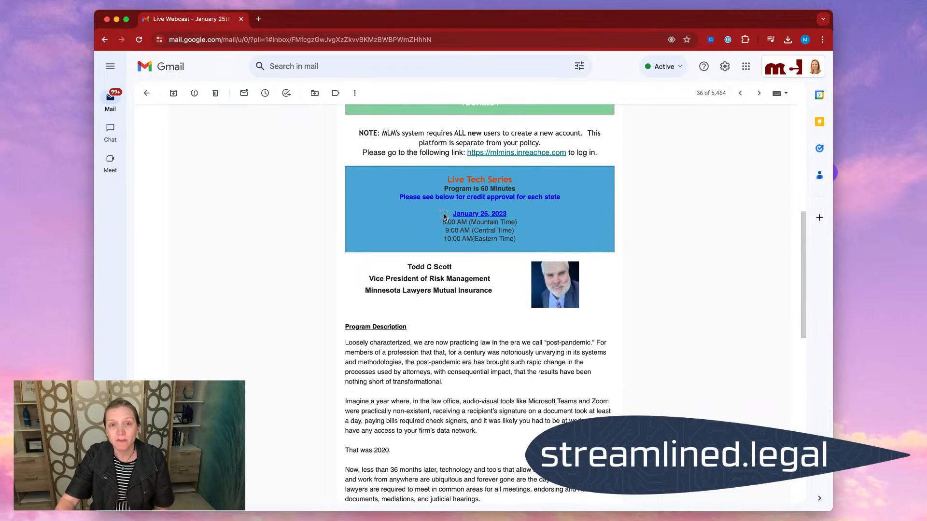
scroll(681, 274, up, 7)
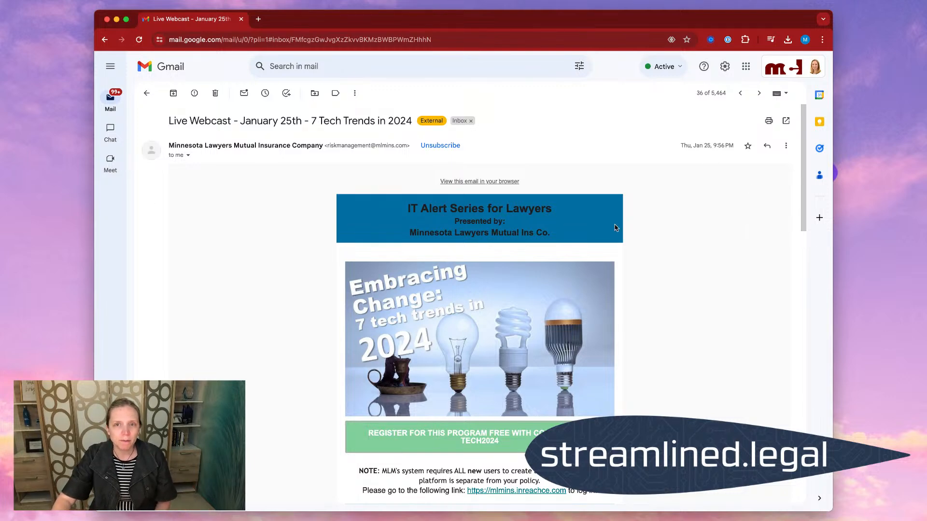
Step: Start a filter for messages like the open Minnesota Lawyers Mutual email and look through the matching conversations
click(785, 146)
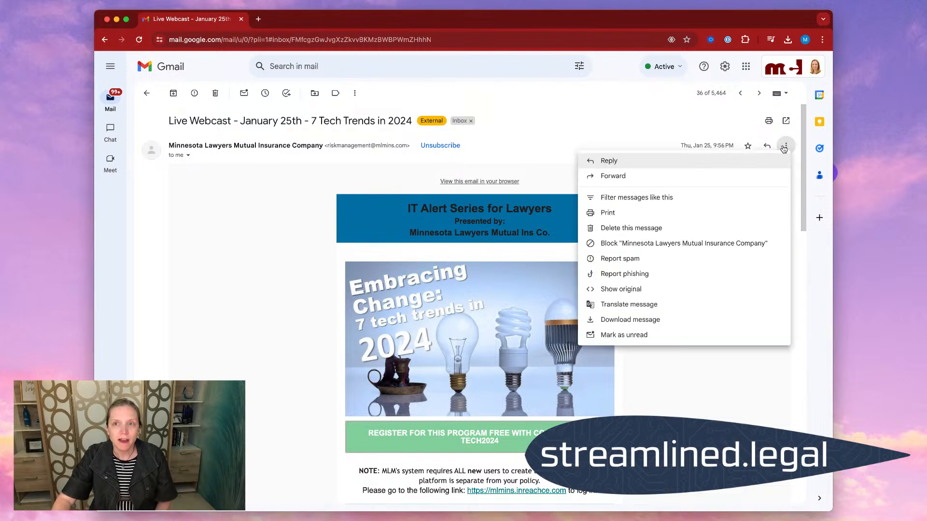
click(689, 201)
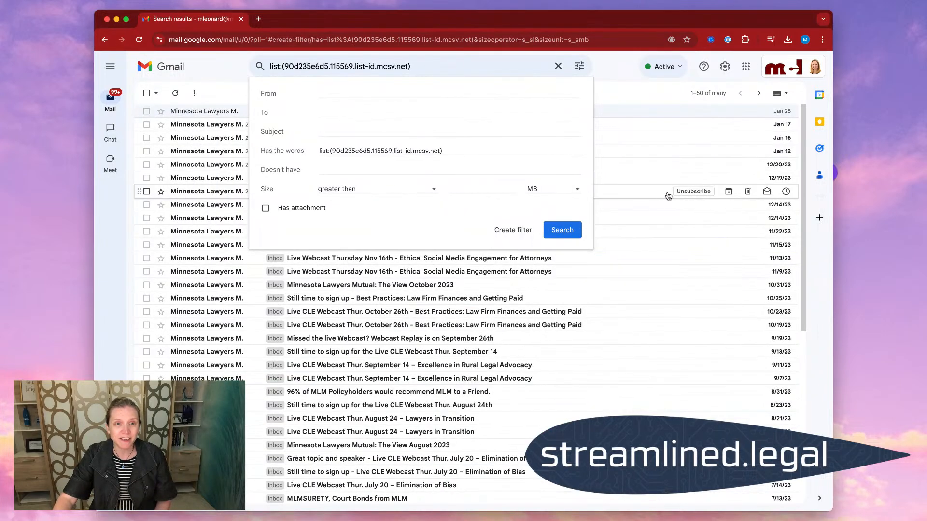
scroll(550, 376, down, 10)
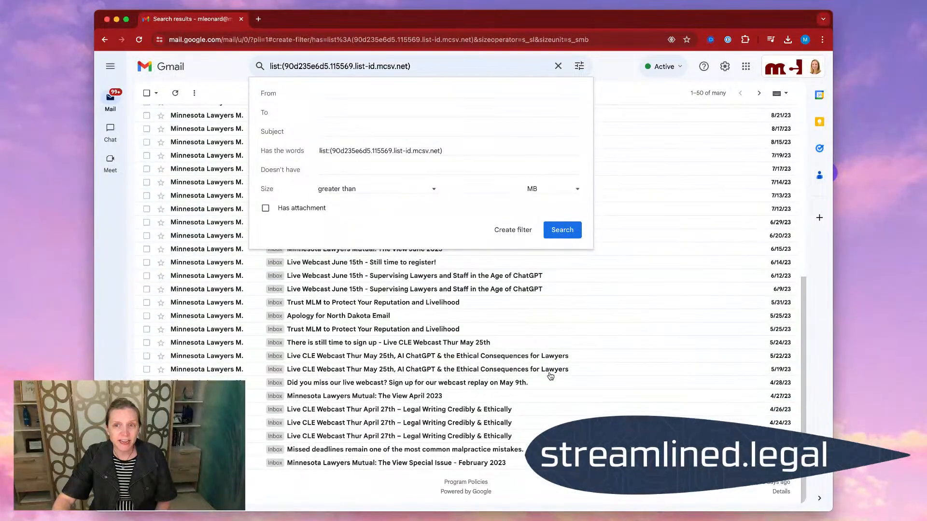
scroll(643, 356, up, 10)
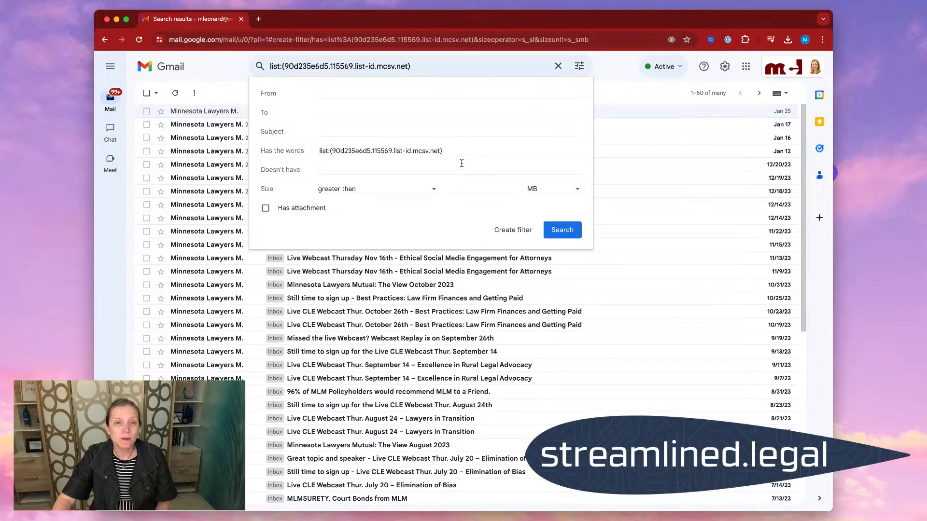
Step: Create the filter with Skip the Inbox (Archive it) and Also apply filter to matching conversations enabled, without applying a label
click(507, 231)
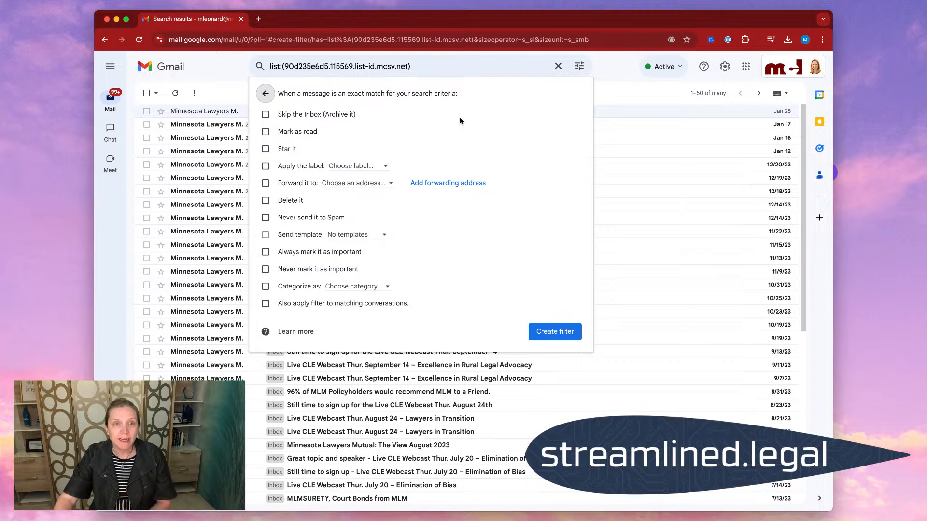
click(266, 115)
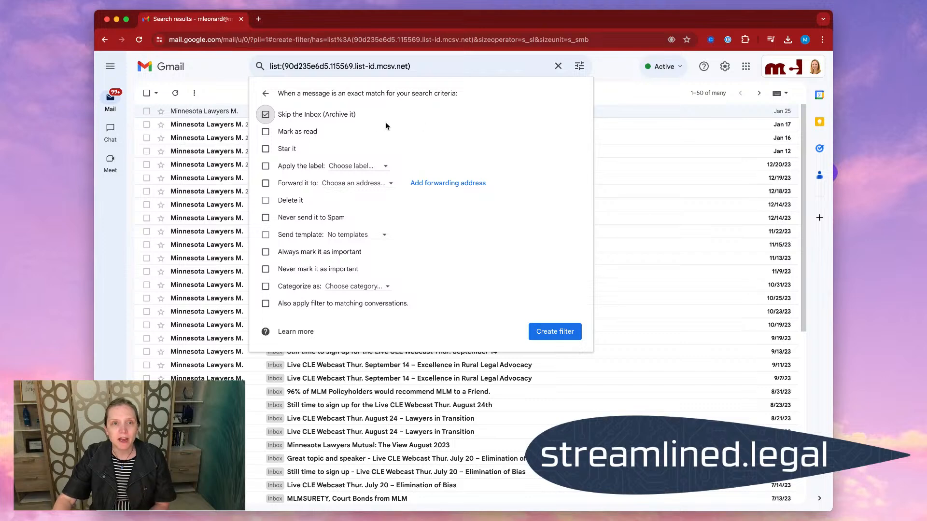
click(266, 167)
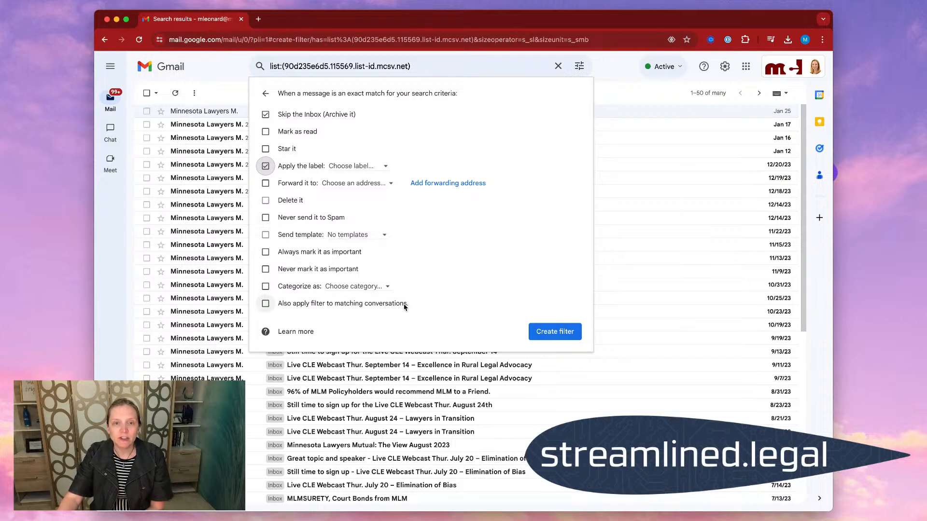
click(265, 304)
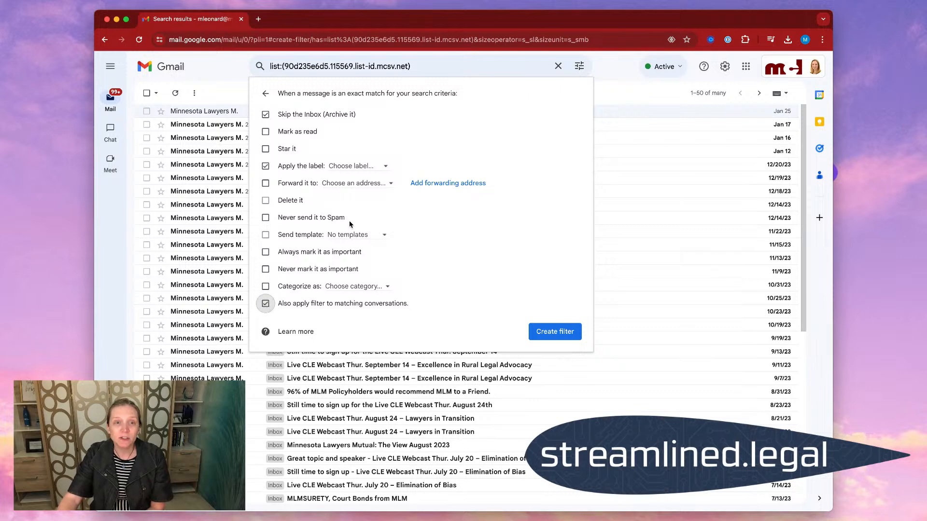
click(265, 167)
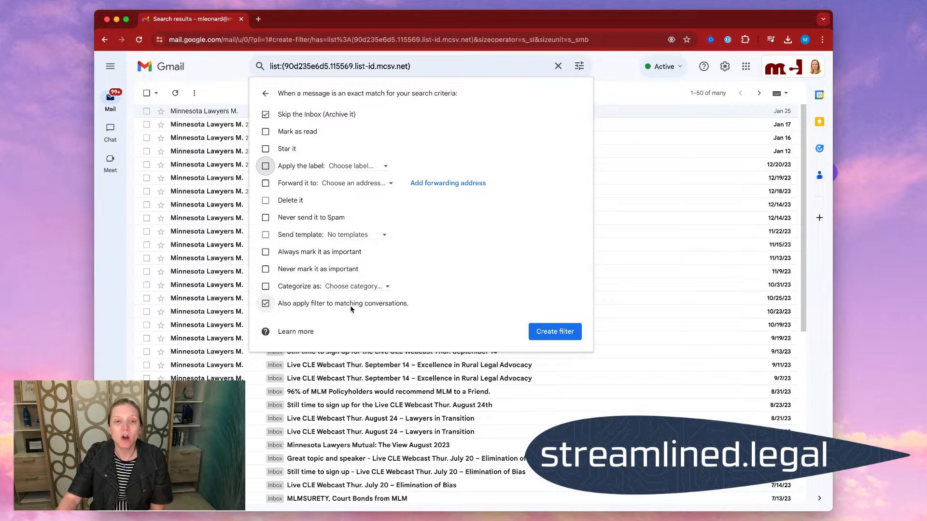
click(555, 338)
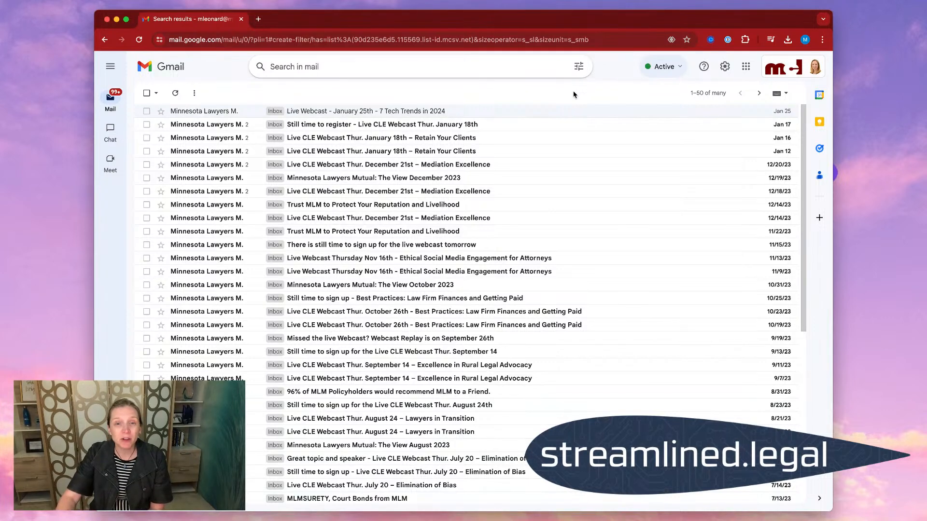
Step: Return from the Minnesota Lawyers Mutual filter results to the inbox and check its conversation count
click(708, 94)
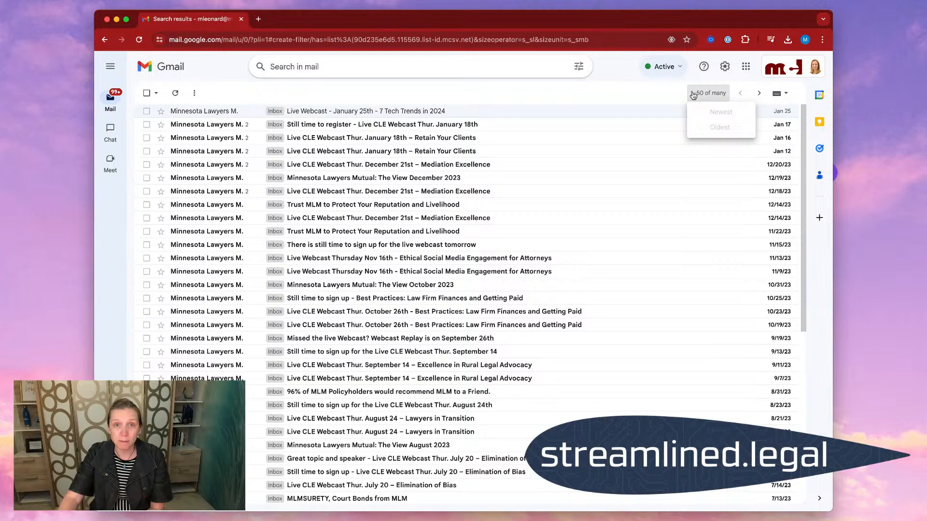
click(333, 75)
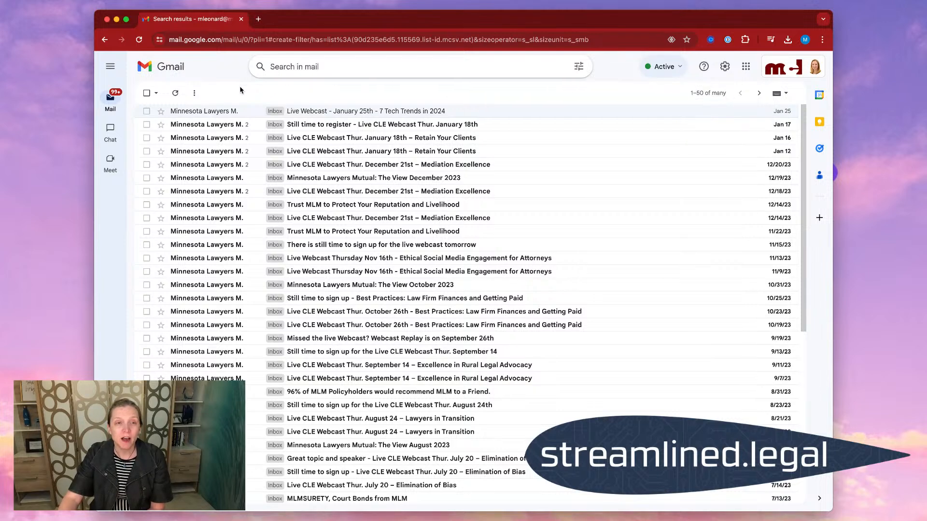
click(105, 41)
click(105, 40)
click(107, 43)
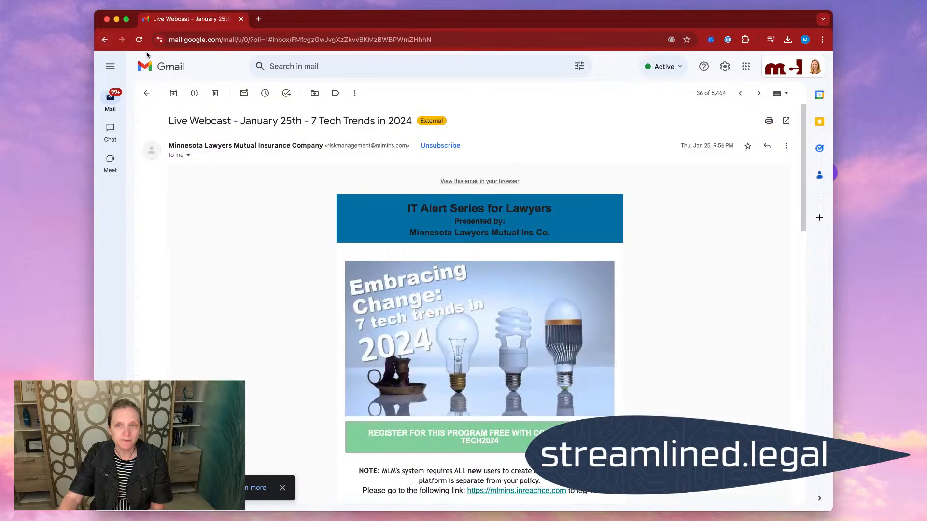
click(146, 93)
scroll(531, 193, up, 10)
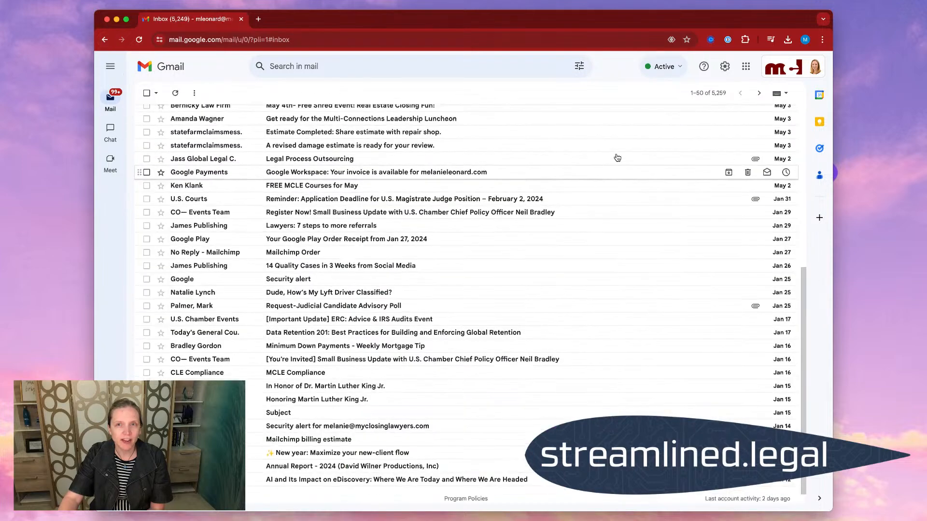
click(713, 99)
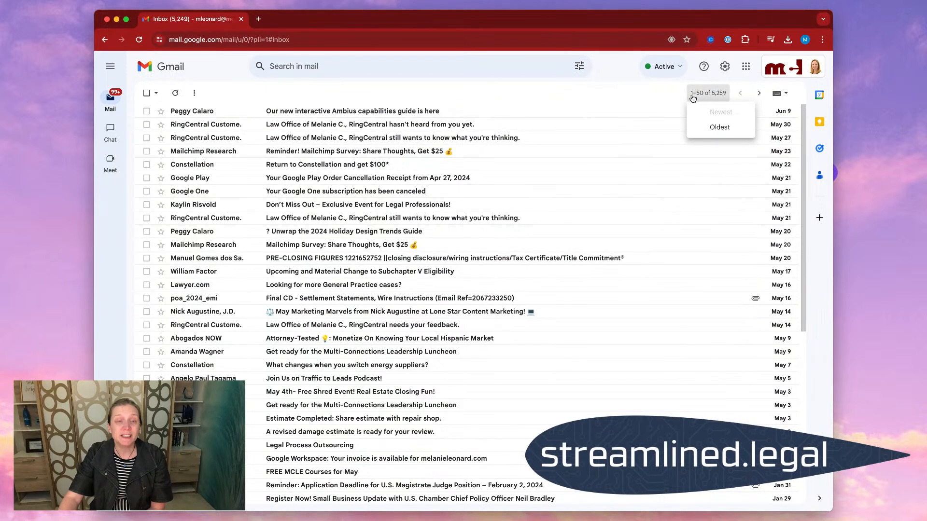
click(642, 99)
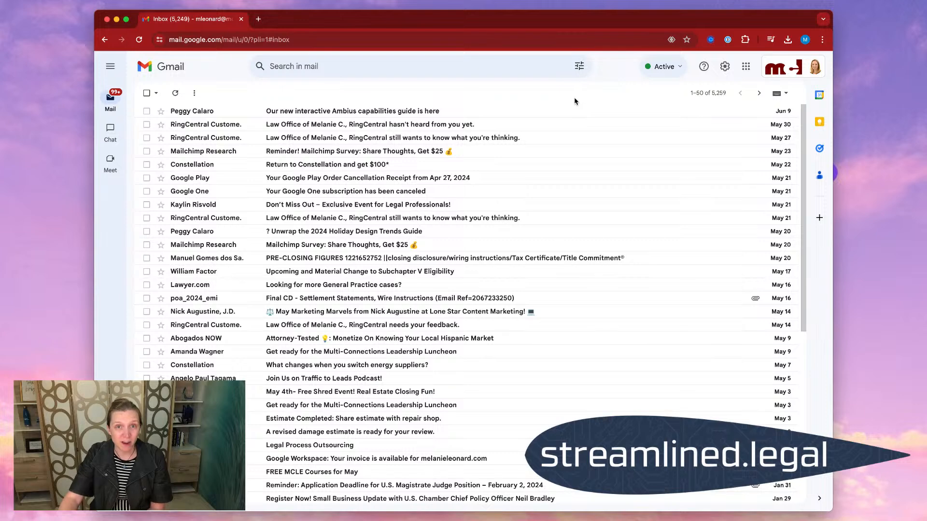